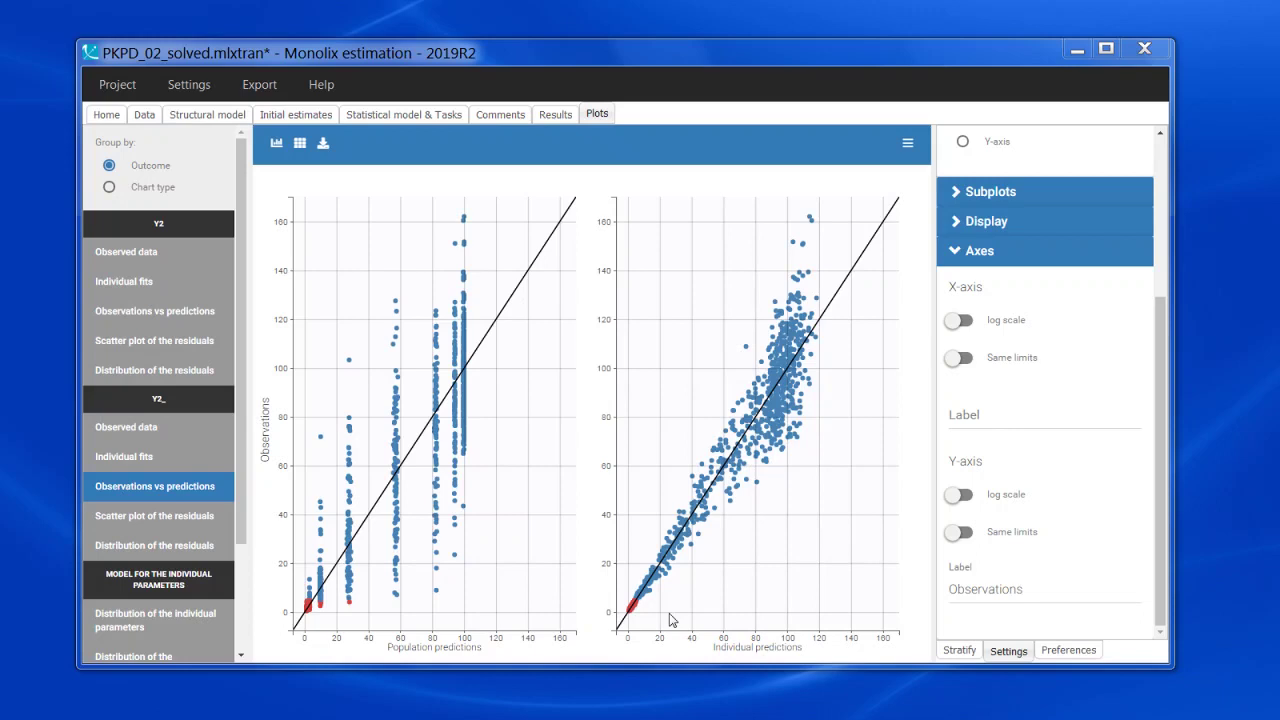
# Turn on log scale for both the X and Y axes of the Y2_ observations-vs-predictions plots.
pyautogui.click(1006, 323)
pyautogui.click(1010, 498)
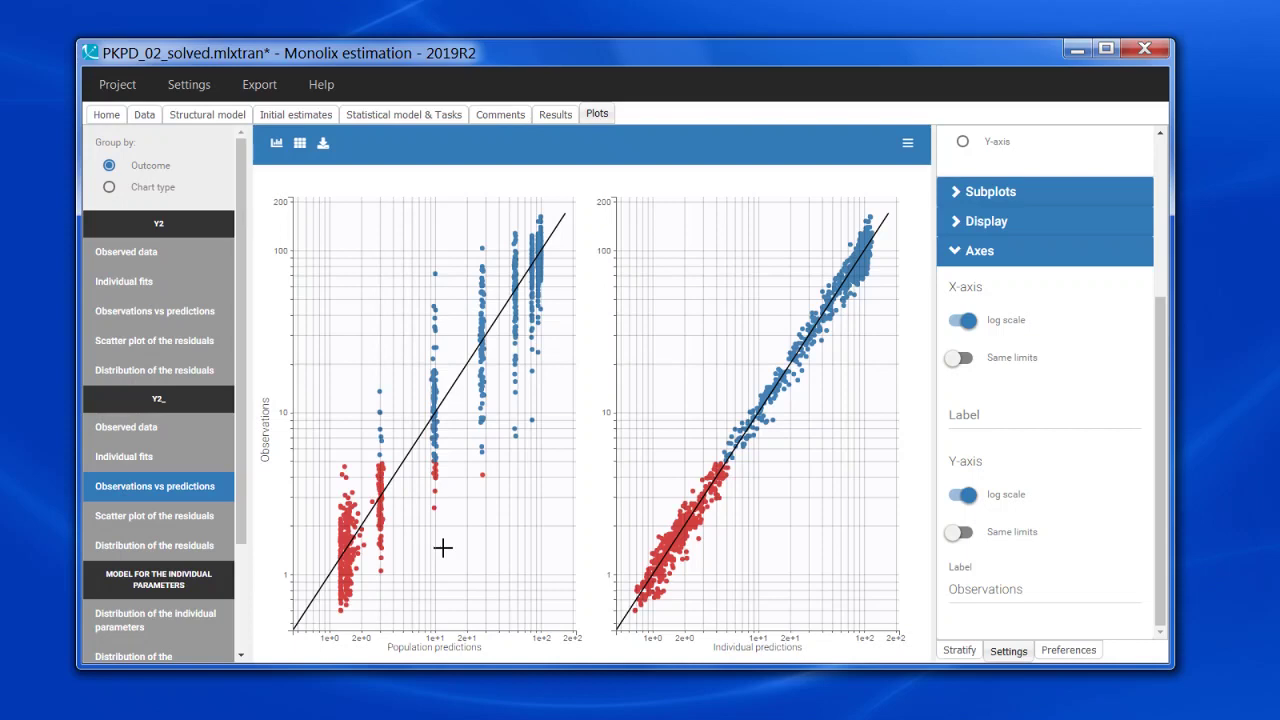
# Show the Y2_ individual fits before moving to the 01_missing_cpt project.
pyautogui.click(147, 459)
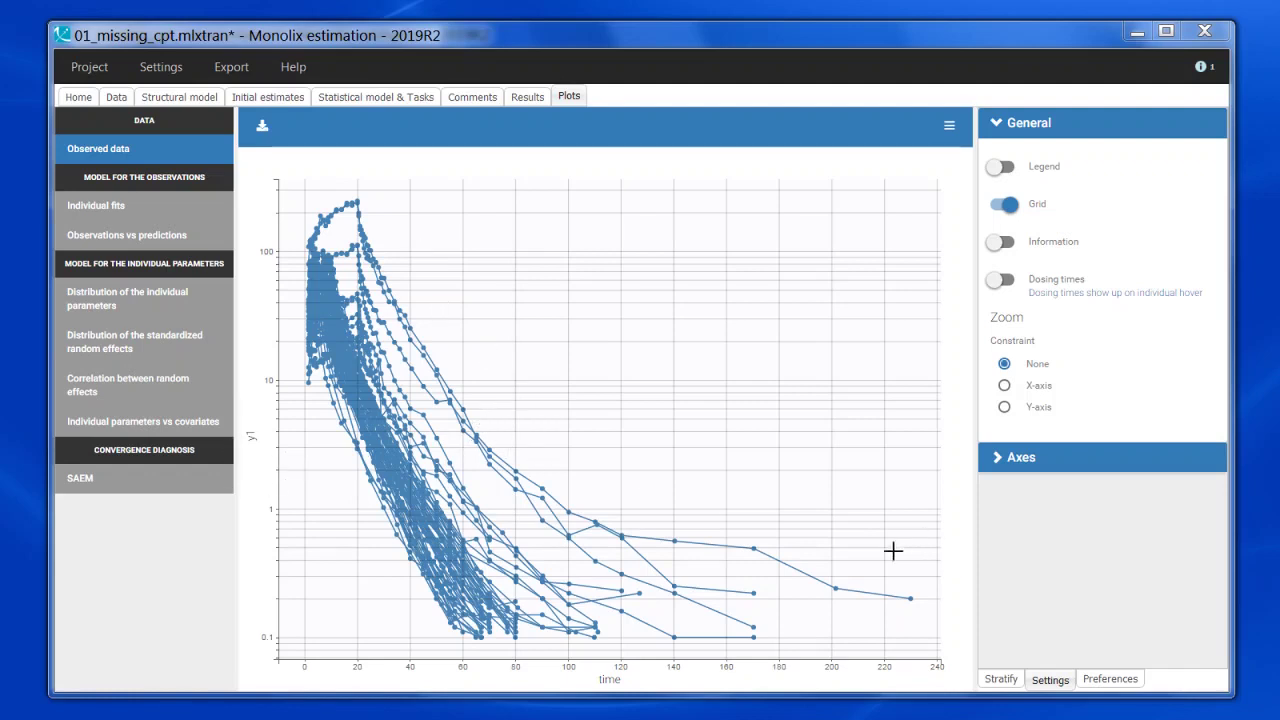
# Confirm in the model library, without changes, that the model is two-compartment infusion with linear elimination.
pyautogui.click(177, 97)
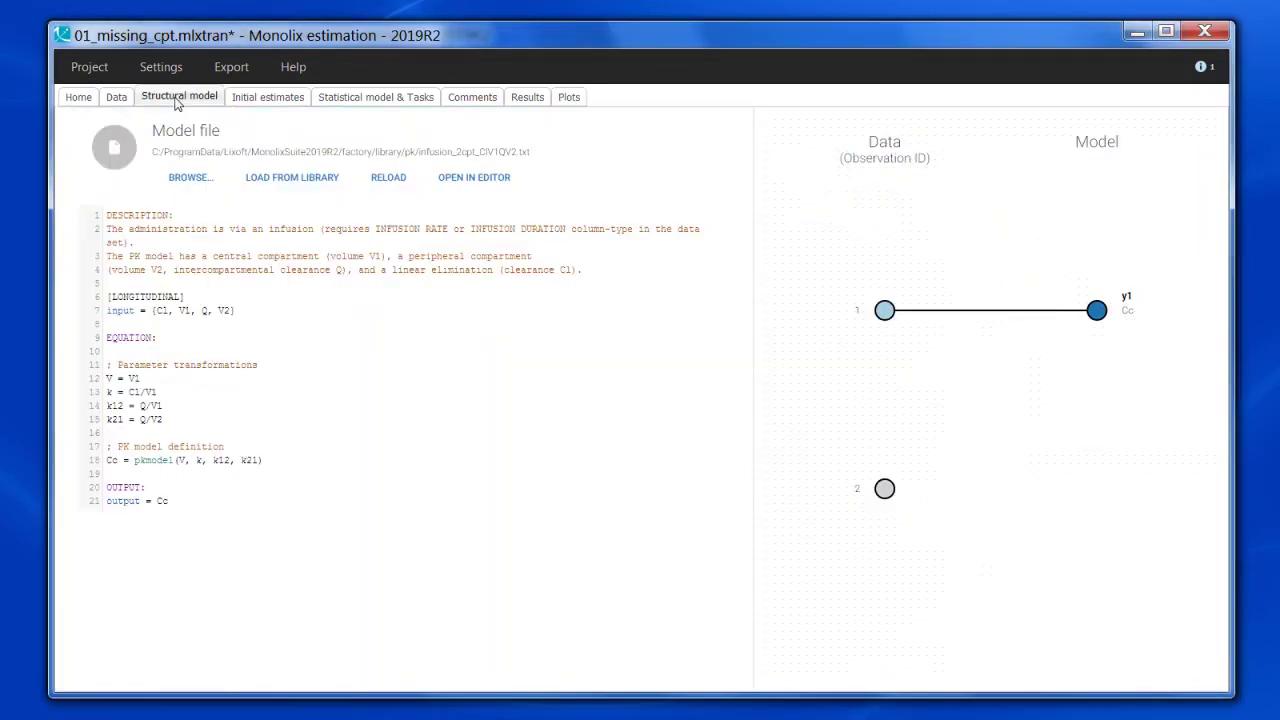
pyautogui.click(300, 180)
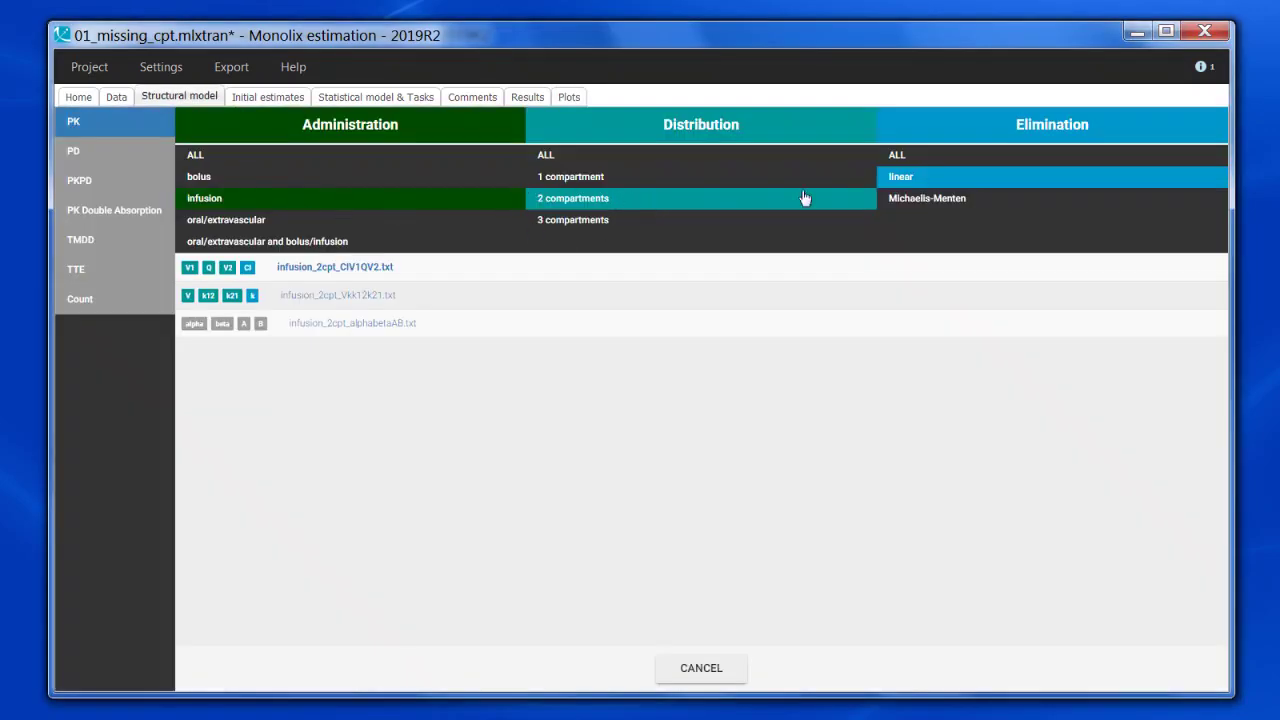
pyautogui.click(697, 668)
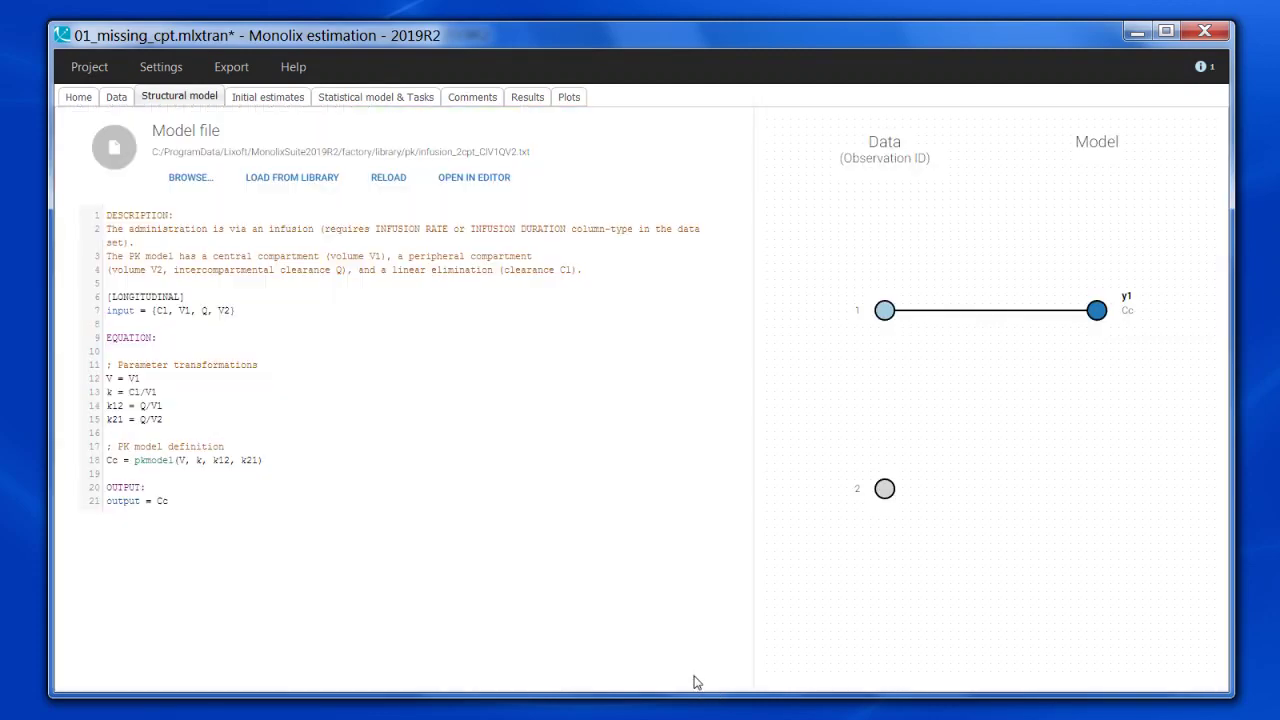
pyautogui.click(566, 96)
# Display the 01_missing_cpt observations-vs-predictions scatter with log-scaled X and Y axes.
pyautogui.click(146, 243)
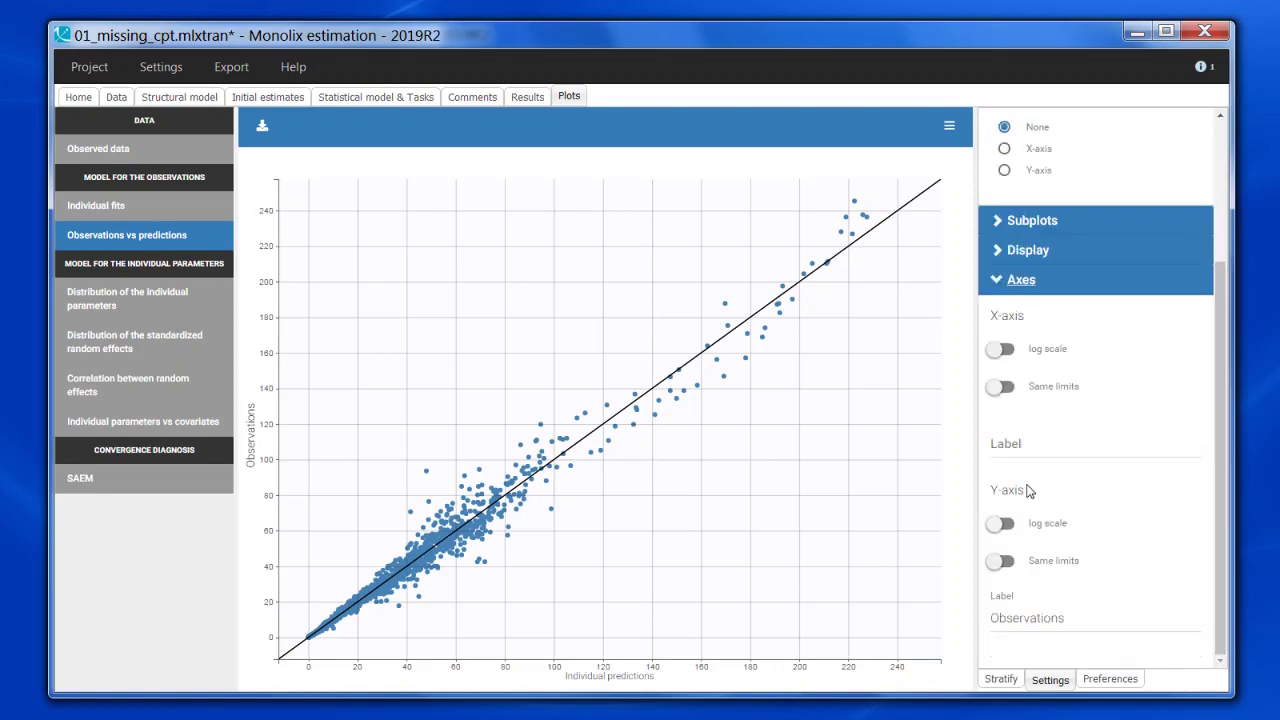
pyautogui.click(1021, 479)
pyautogui.scroll(-2, 1031, 480)
pyautogui.click(1050, 352)
pyautogui.click(1047, 525)
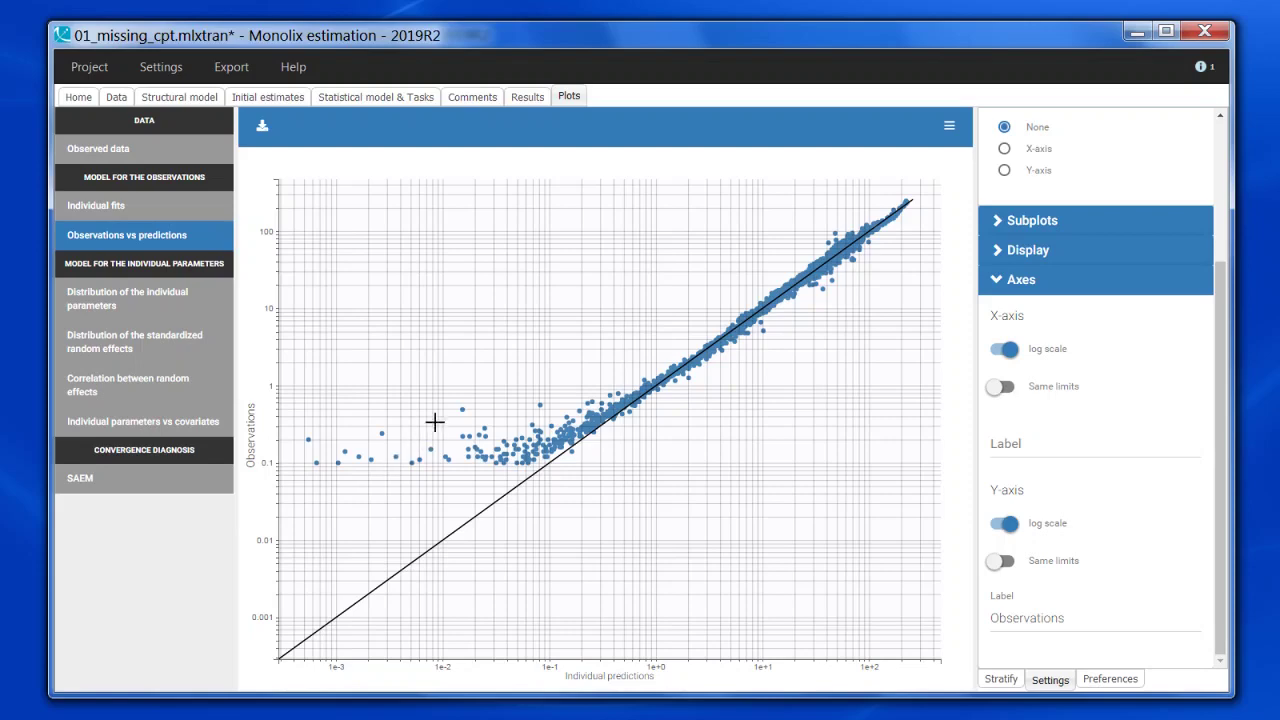
pyautogui.moveTo(460, 408)
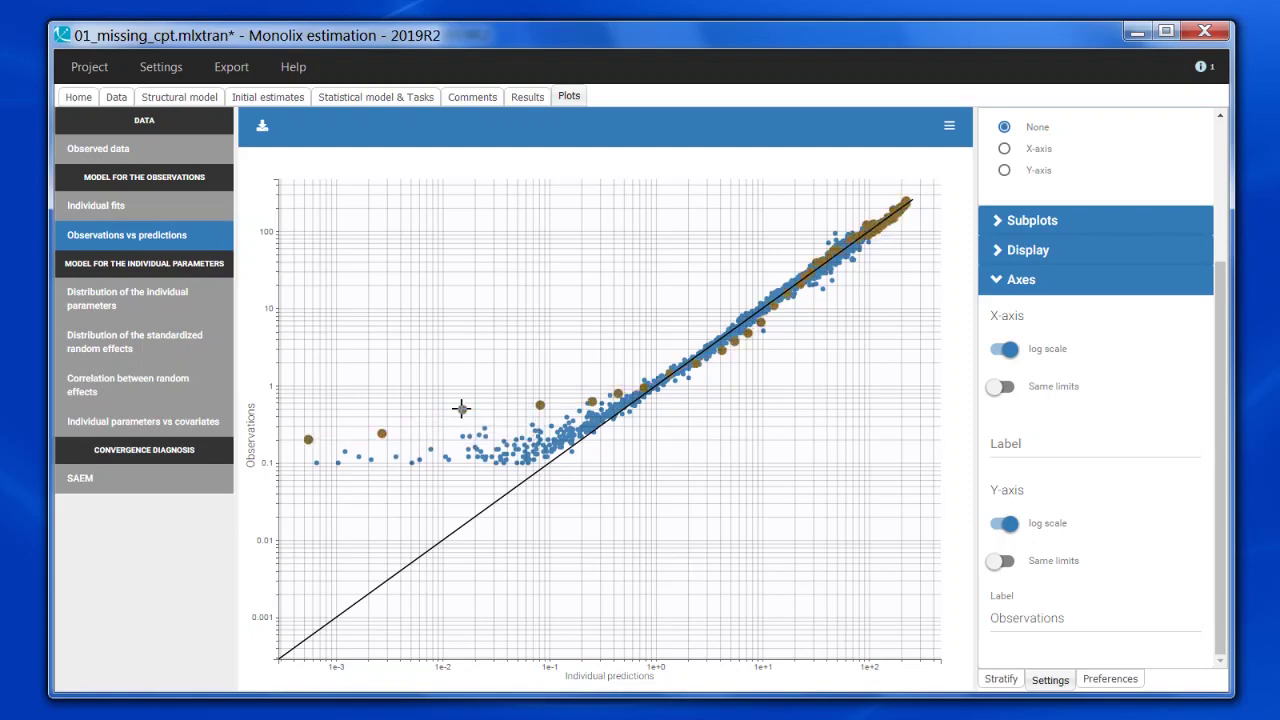
# Log-scale the individual fits' concentration axis, then go back to observations vs predictions.
pyautogui.click(150, 216)
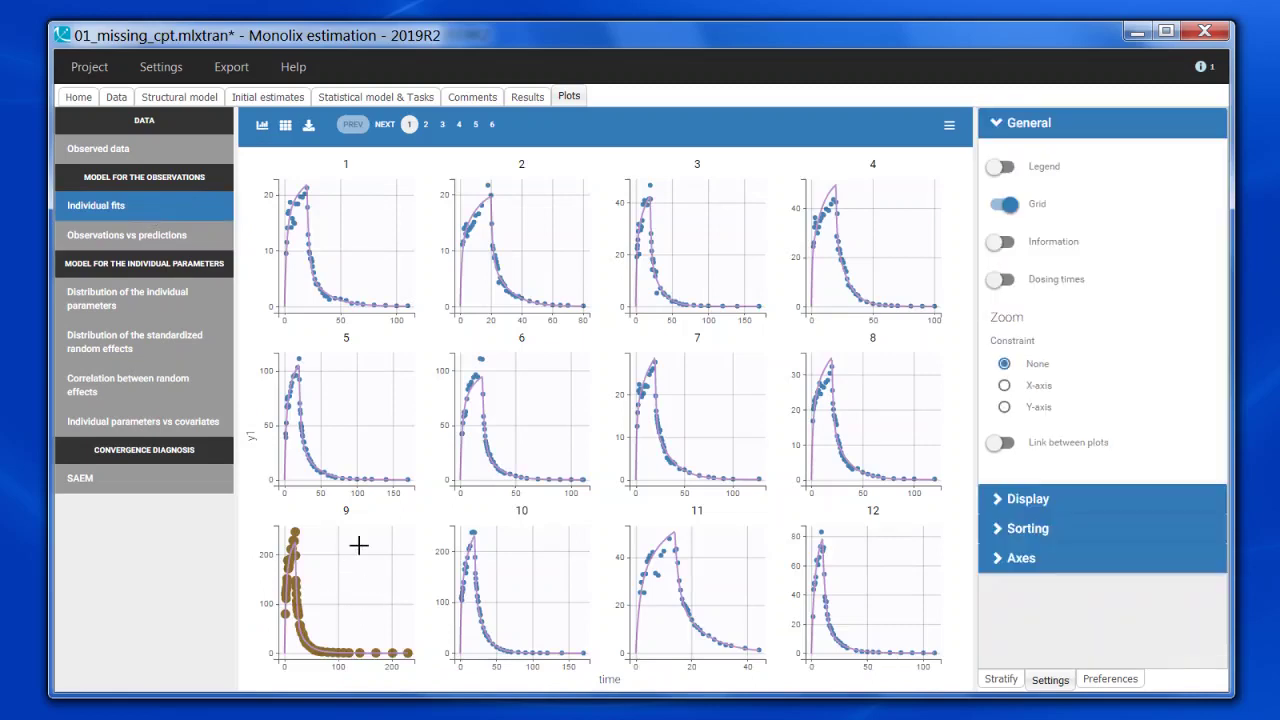
pyautogui.click(1029, 560)
pyautogui.scroll(-5, 1029, 556)
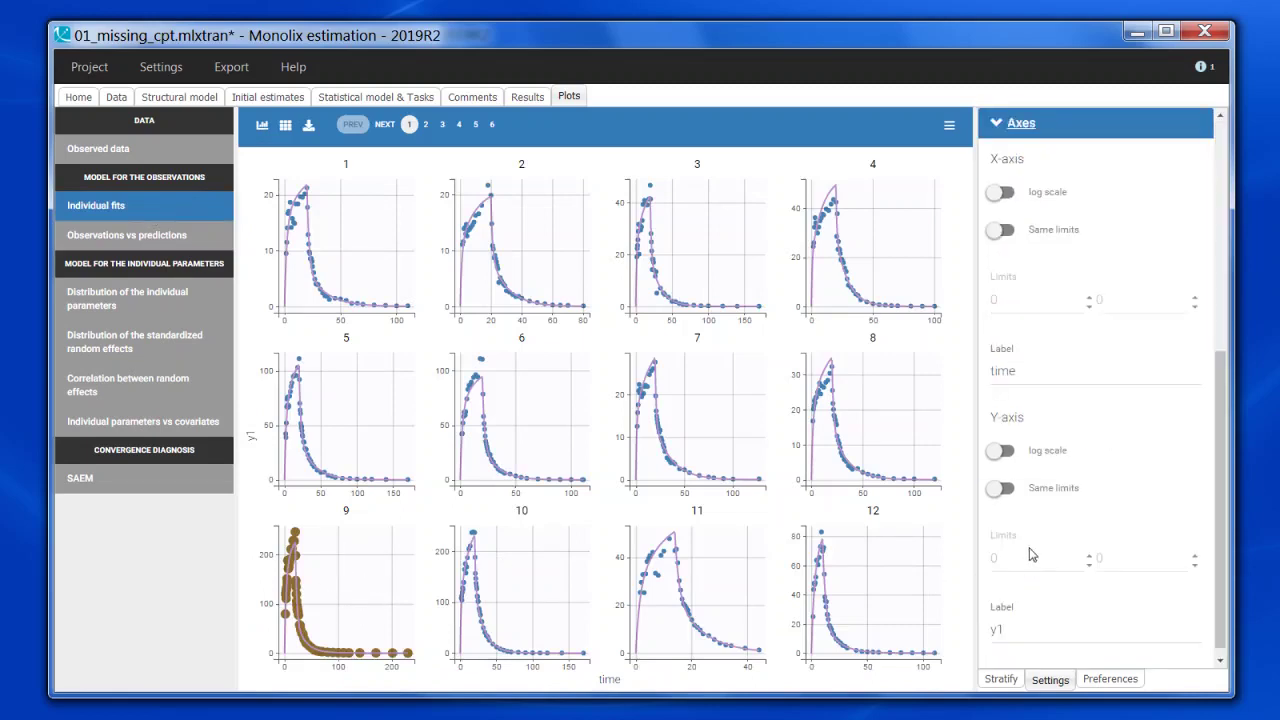
pyautogui.click(1038, 453)
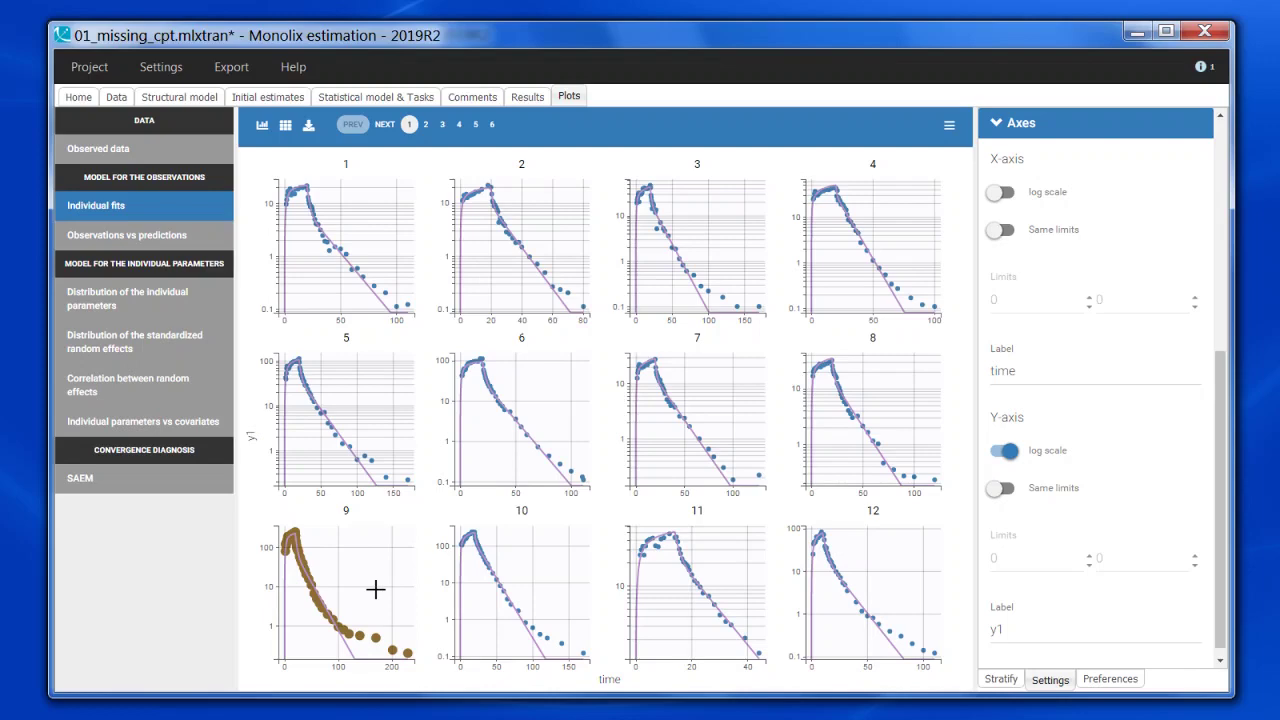
pyautogui.click(180, 238)
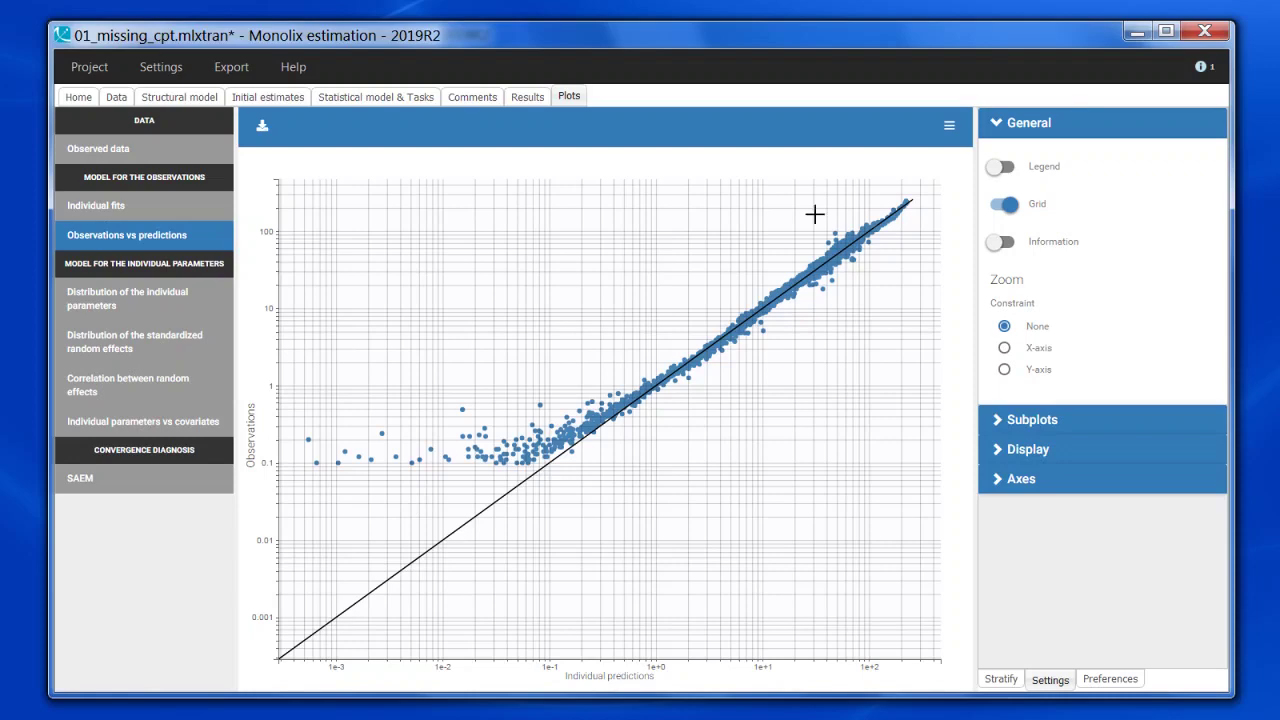
# Minimize the 01_missing_cpt window to switch to the 02_missing_Tlag project.
pyautogui.click(1140, 36)
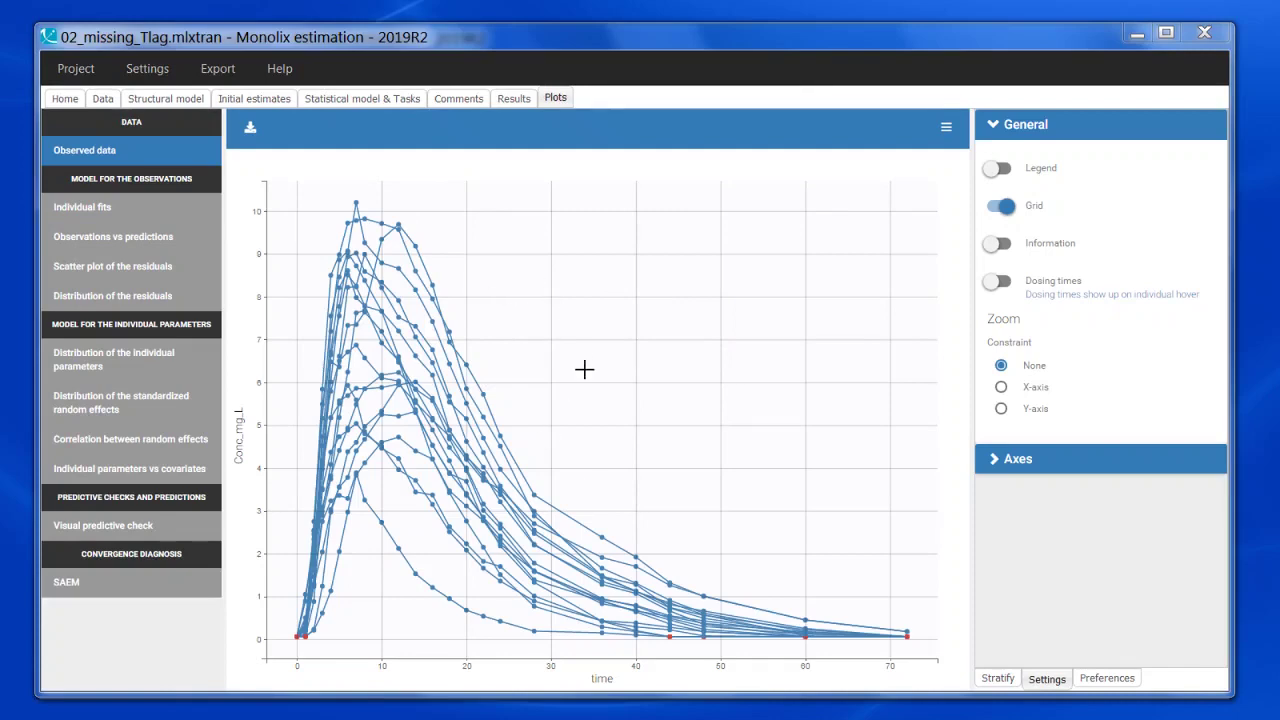
# Verify a one-compartment oral, first-order, no-delay model, then display observations vs predictions.
pyautogui.click(155, 99)
pyautogui.click(292, 184)
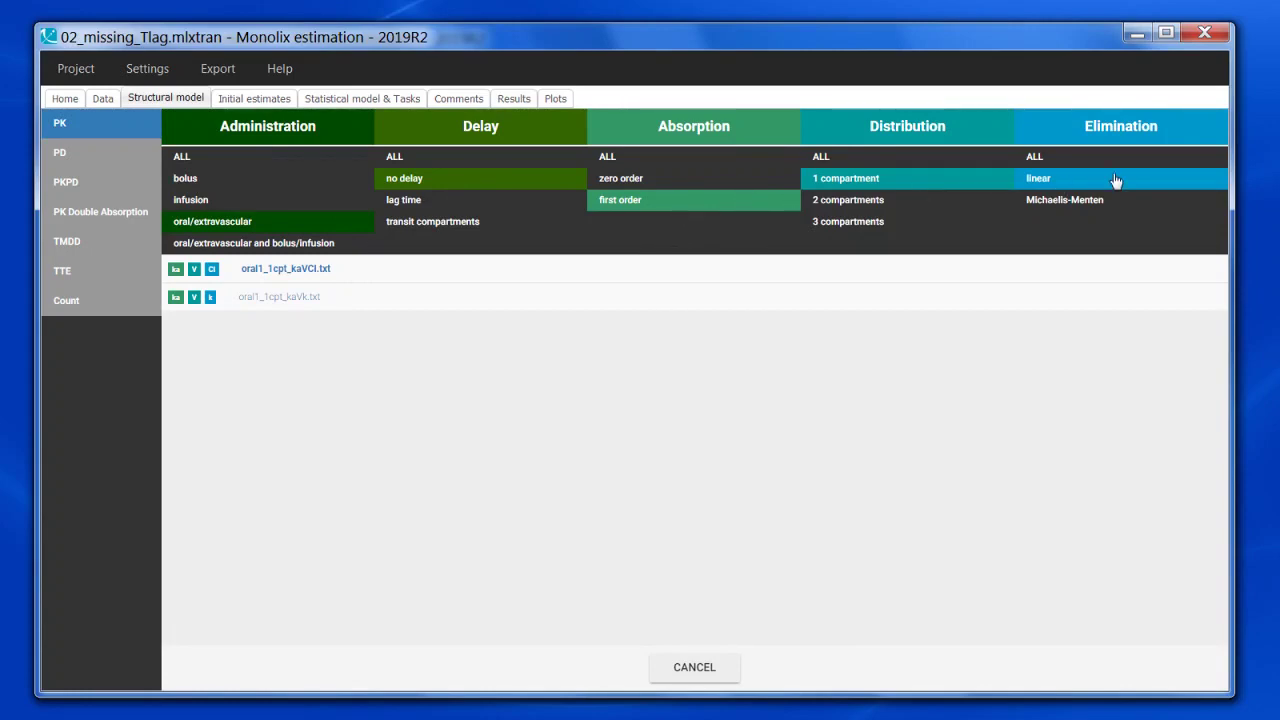
pyautogui.click(556, 98)
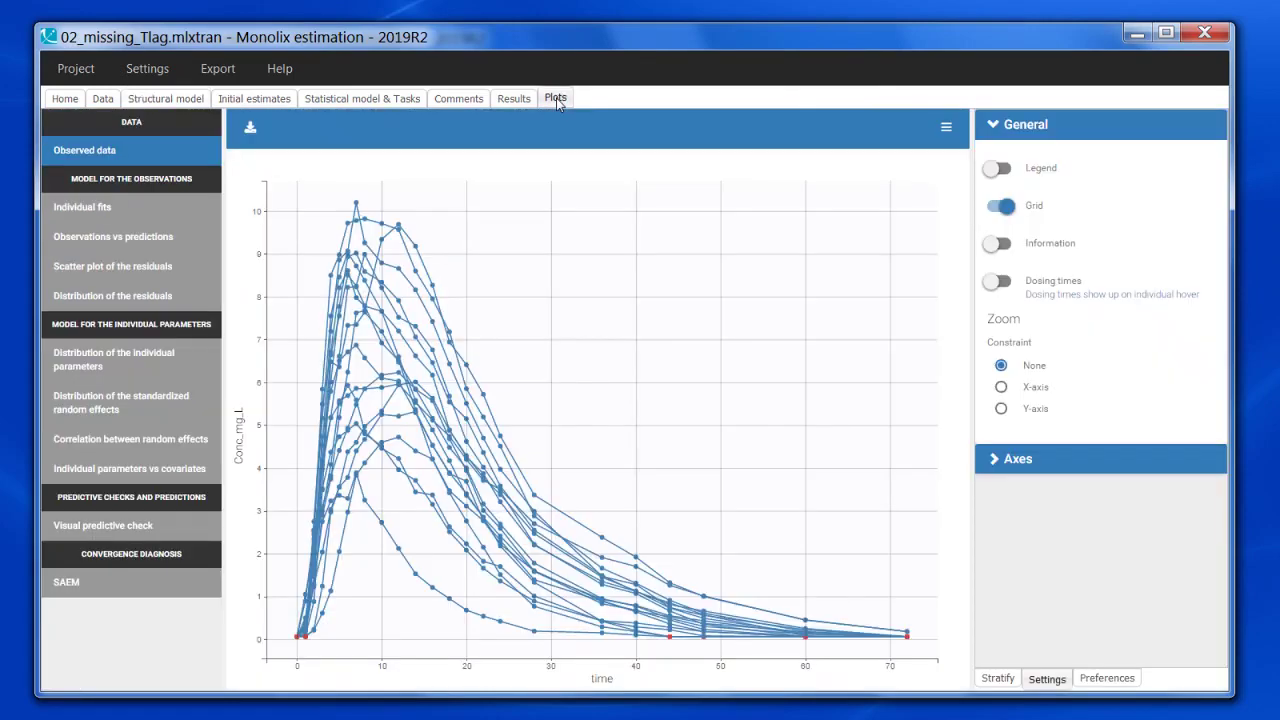
pyautogui.click(130, 242)
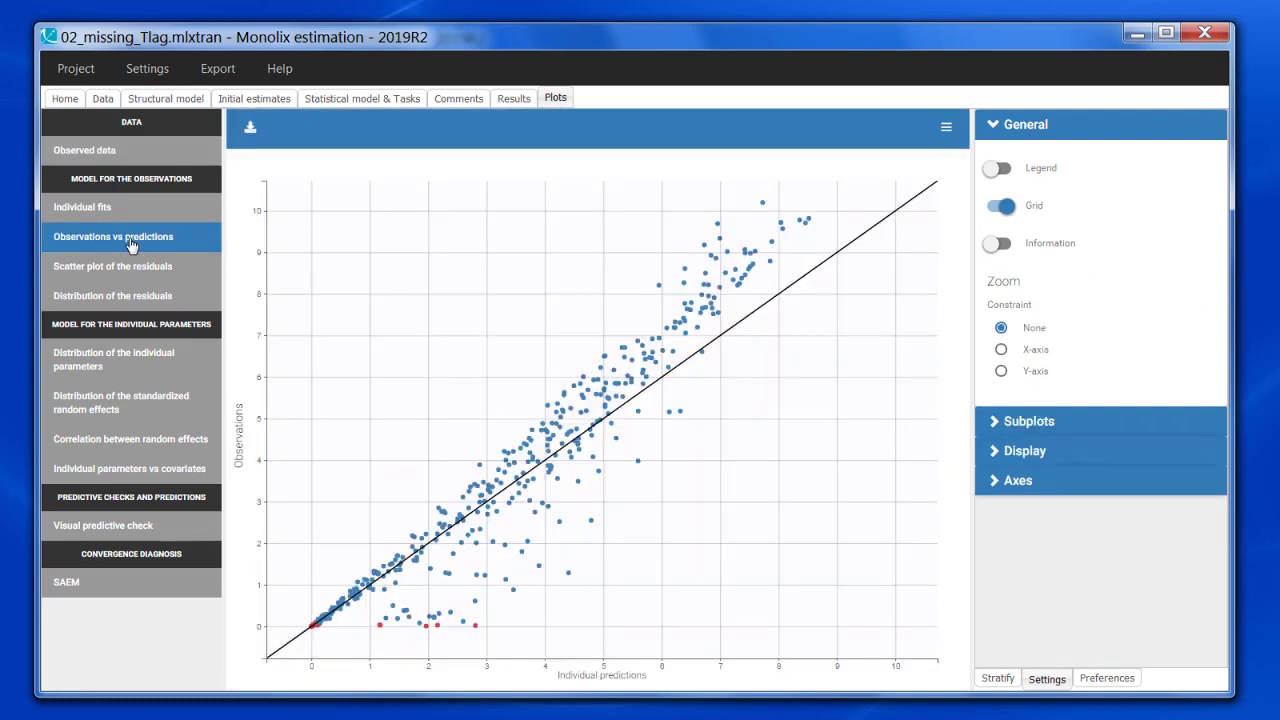
# Log-scale both axes of the 02_missing_Tlag observations-vs-predictions scatter.
pyautogui.click(1023, 480)
pyautogui.scroll(-2, 1027, 487)
pyautogui.click(1048, 350)
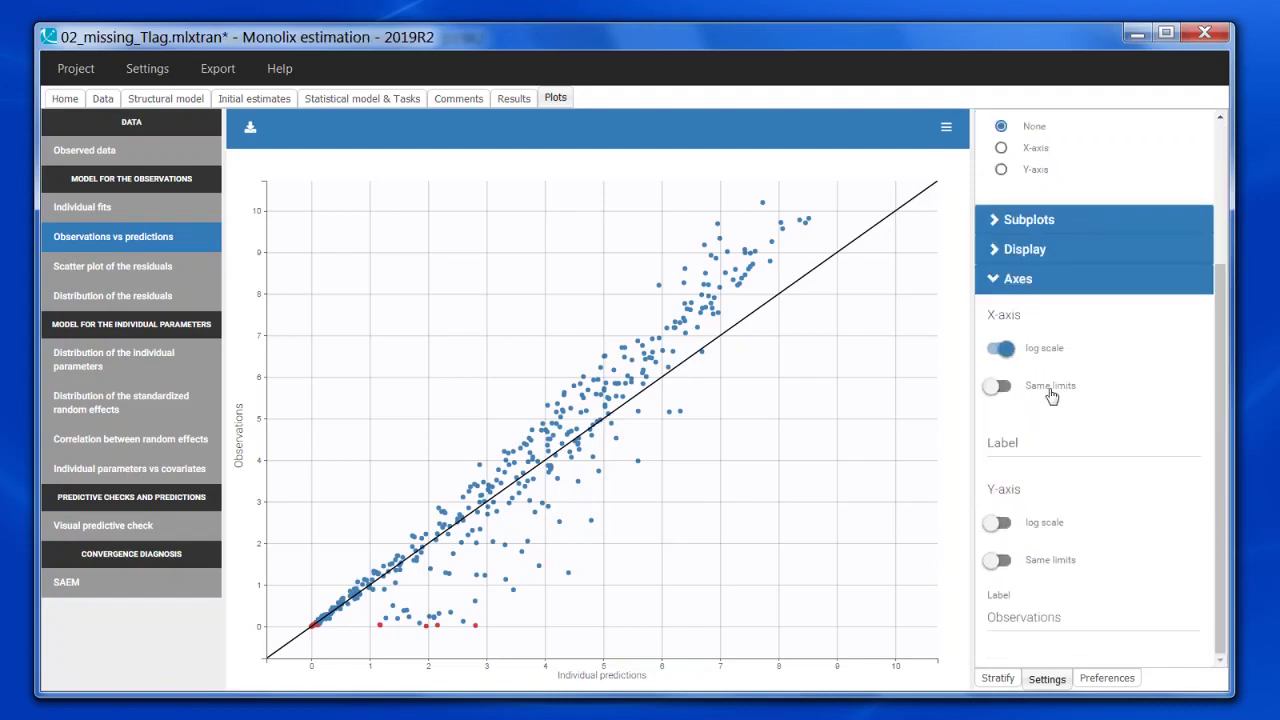
pyautogui.click(1045, 523)
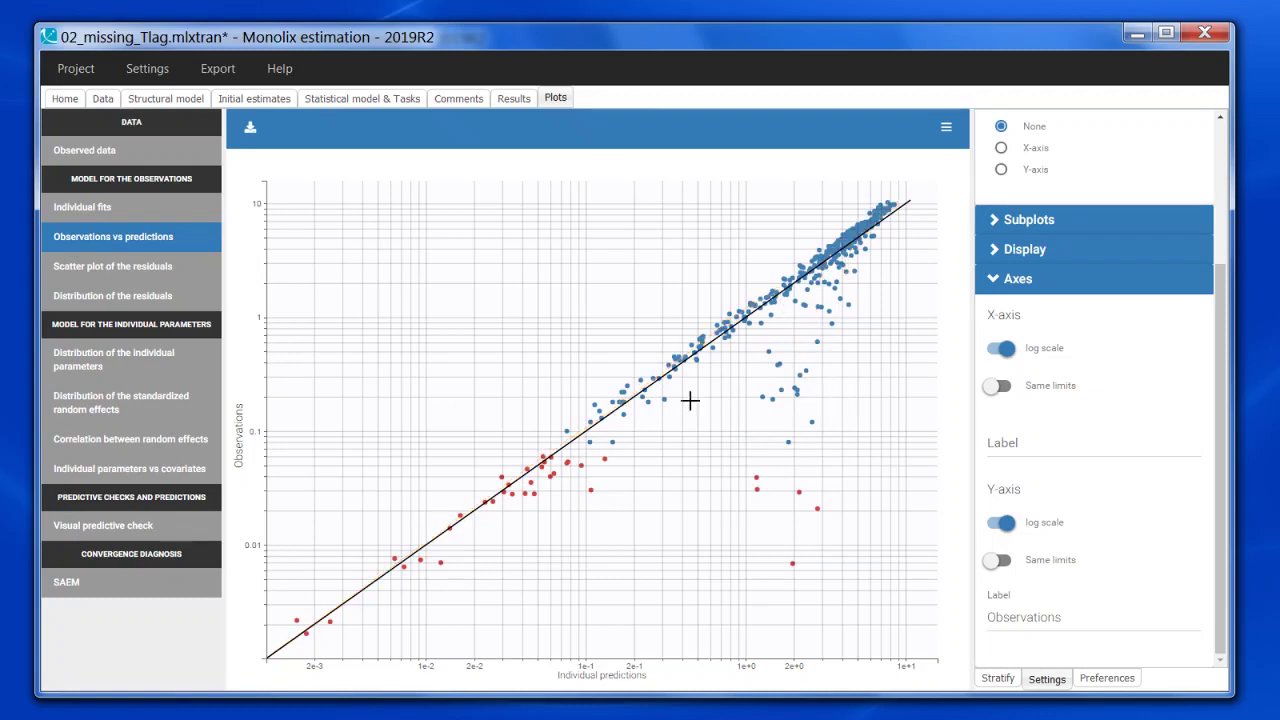
# Zoom all linked individual fits along time onto early hours, then return to observations vs predictions.
pyautogui.click(124, 214)
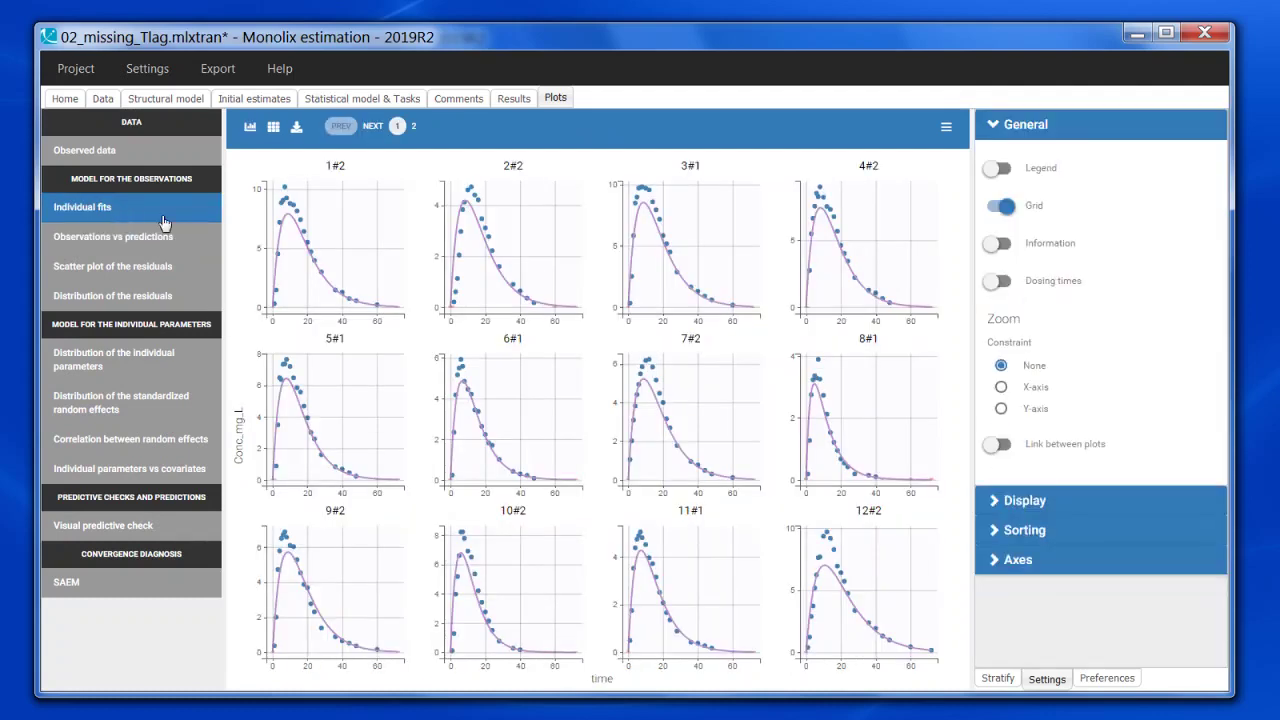
pyautogui.click(1027, 390)
pyautogui.click(1046, 445)
pyautogui.moveTo(819, 266); pyautogui.dragTo(800, 268)
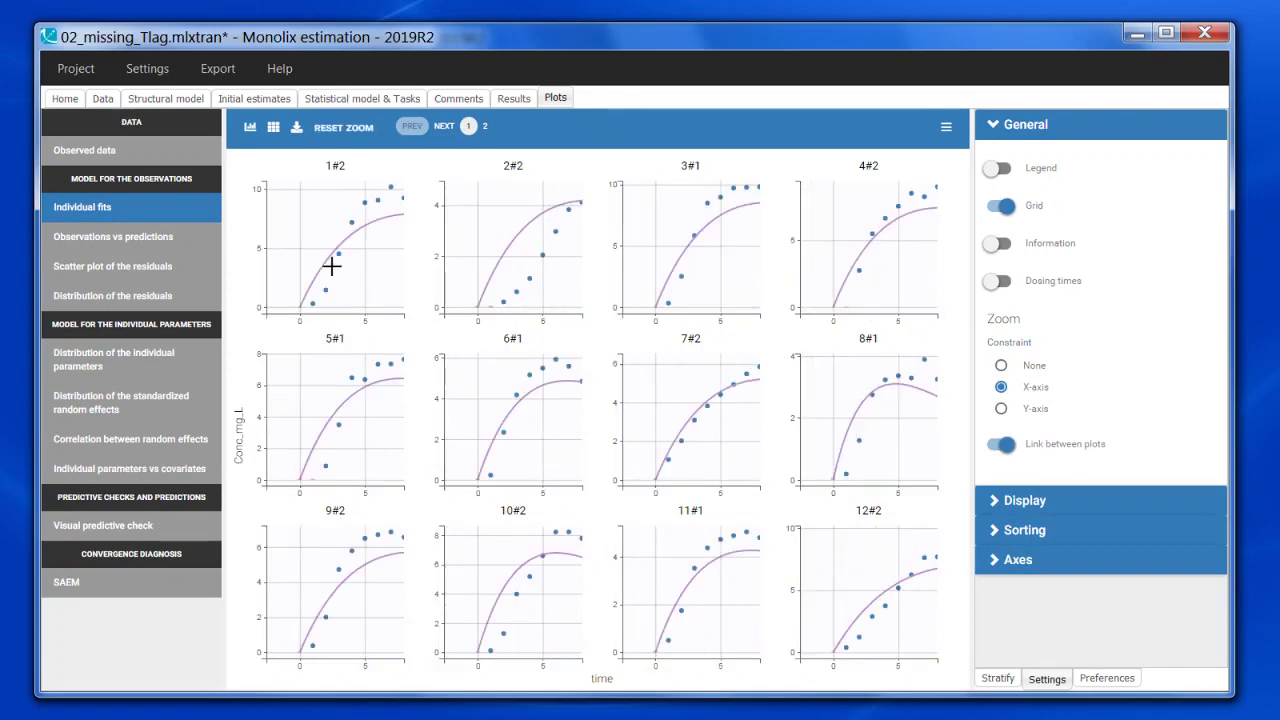
pyautogui.click(148, 238)
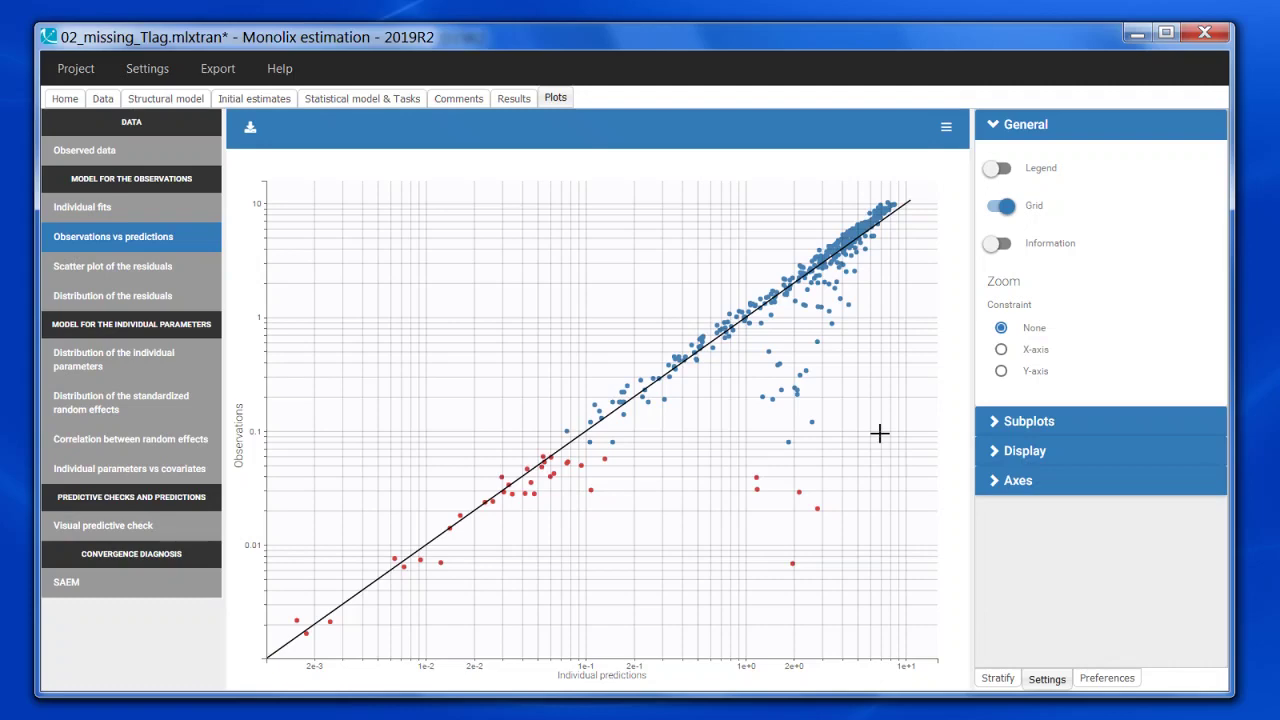
# Minimize the 02_missing_Tlag window to bring up the 03_missing_TMDD project.
pyautogui.click(1138, 33)
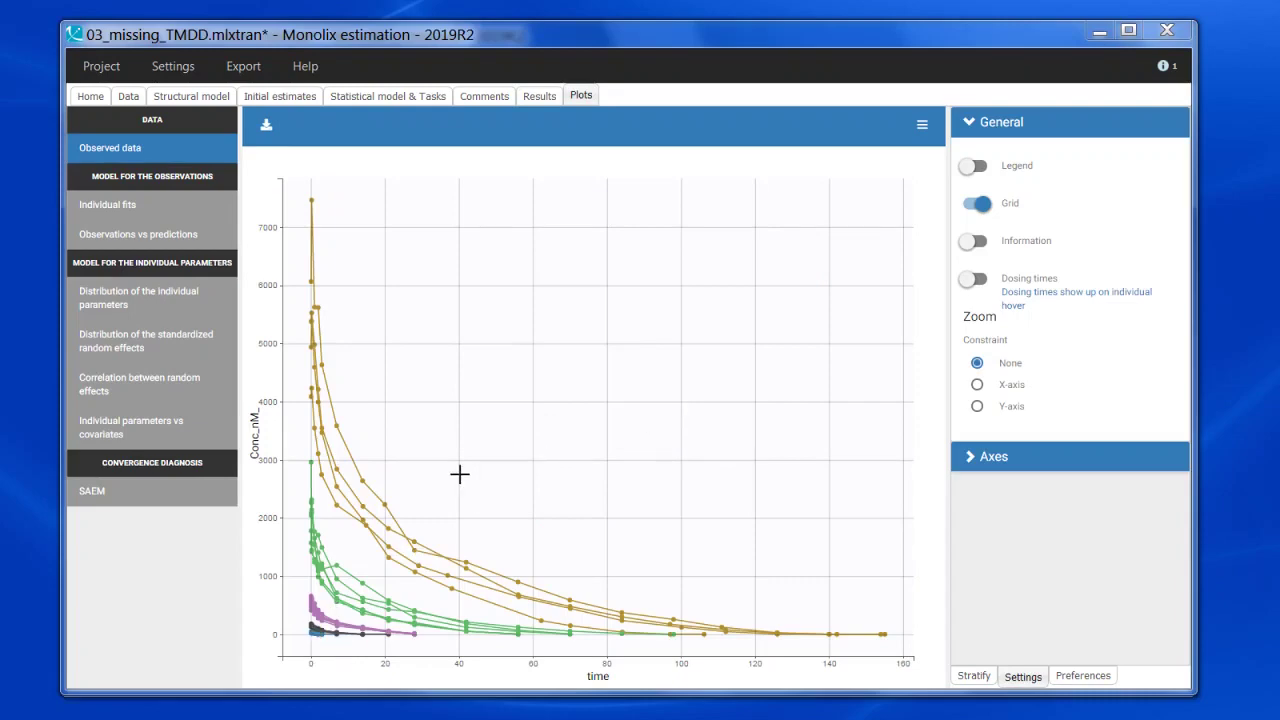
# Confirm the library model is two-compartment infusion with linear elimination, then display observations versus predictions.
pyautogui.click(185, 96)
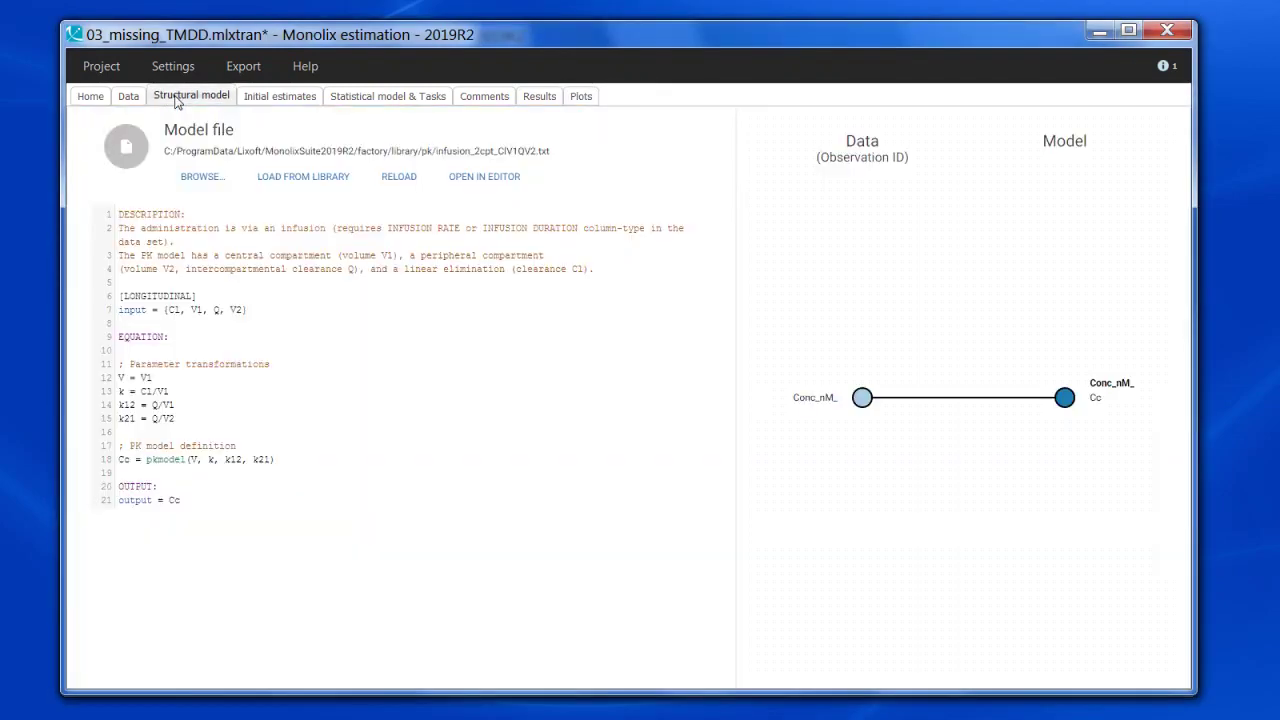
pyautogui.click(315, 179)
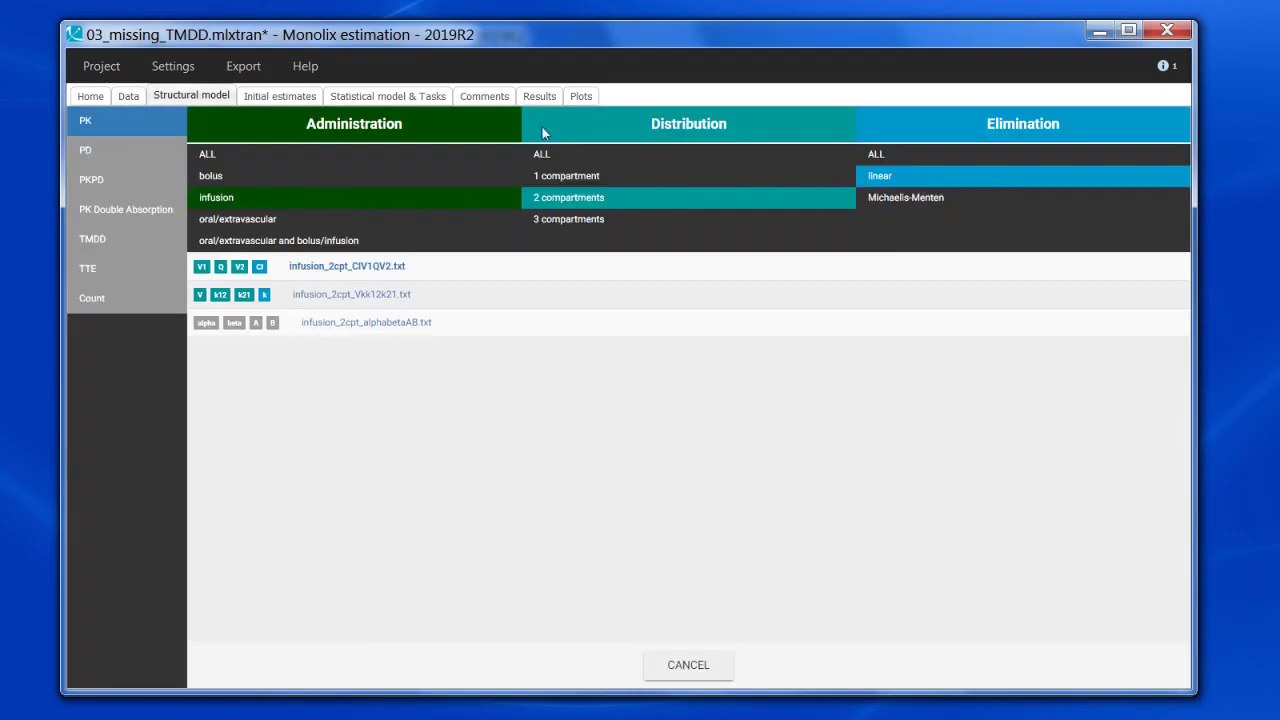
pyautogui.click(588, 100)
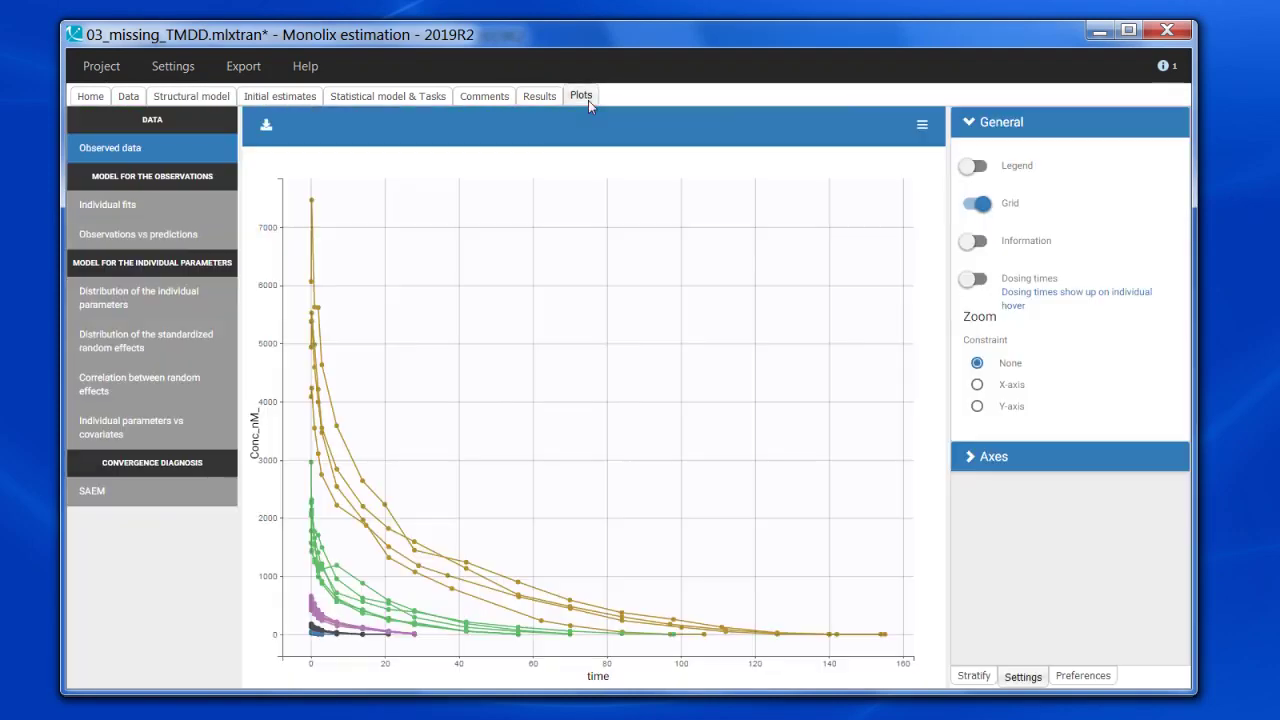
pyautogui.click(150, 240)
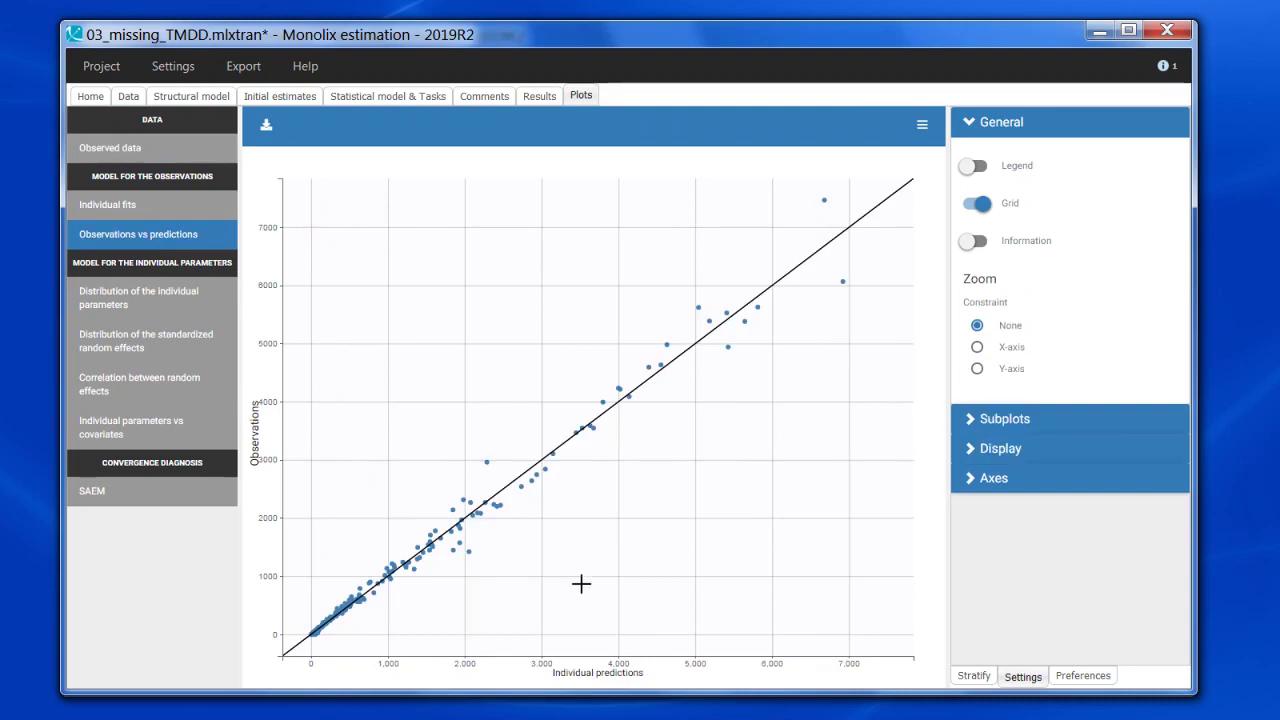
# Set both the X-axis and Y-axis of the observations-vs-predictions scatter to logarithmic scale.
pyautogui.click(1011, 483)
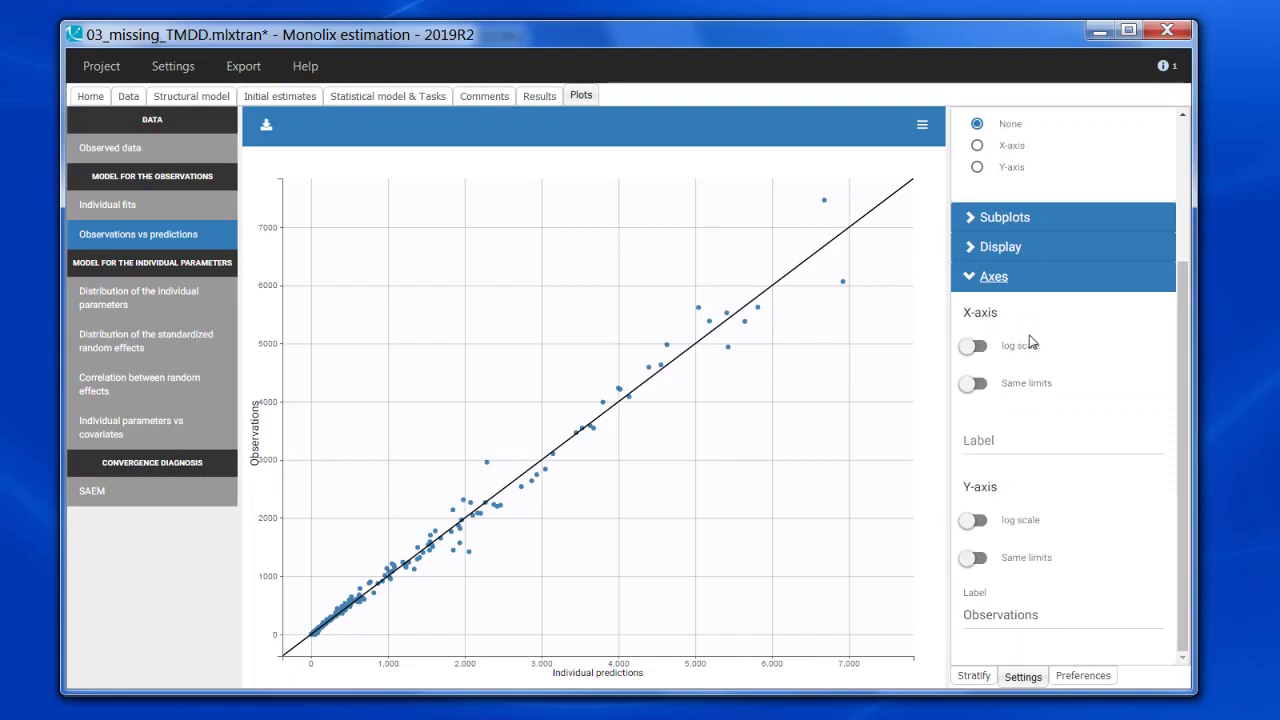
pyautogui.click(1024, 346)
pyautogui.click(1020, 524)
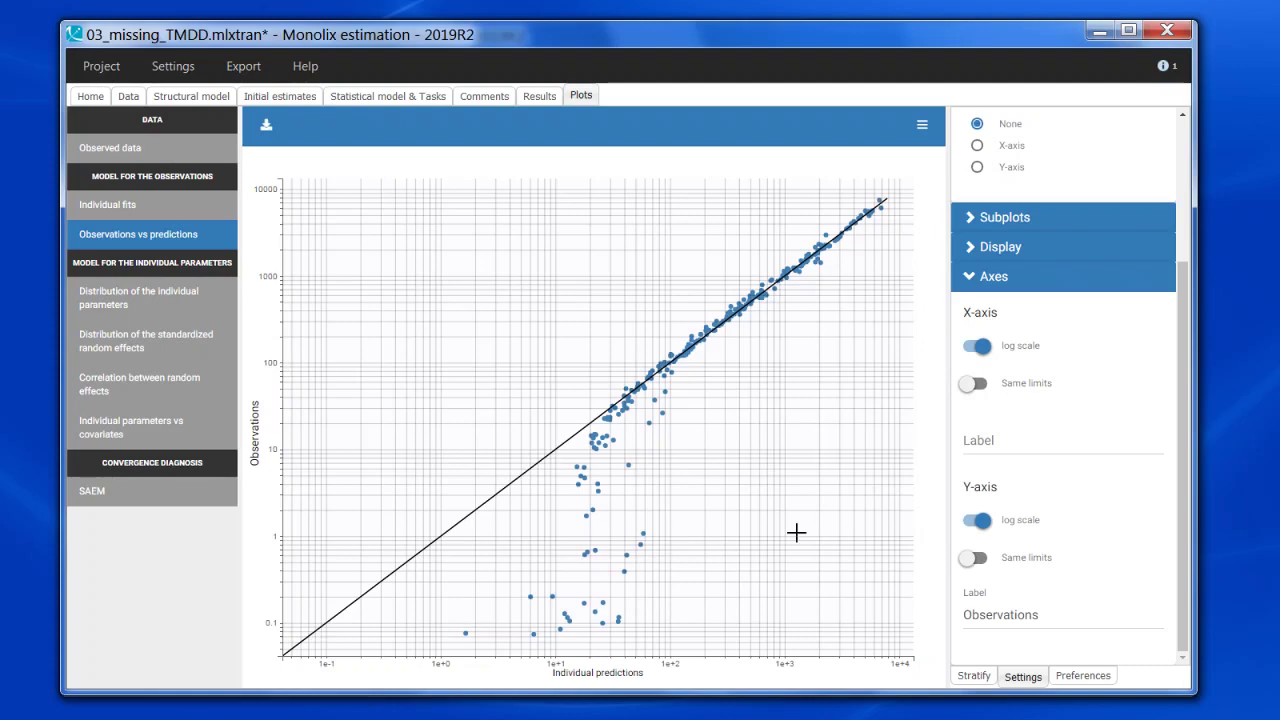
pyautogui.click(126, 207)
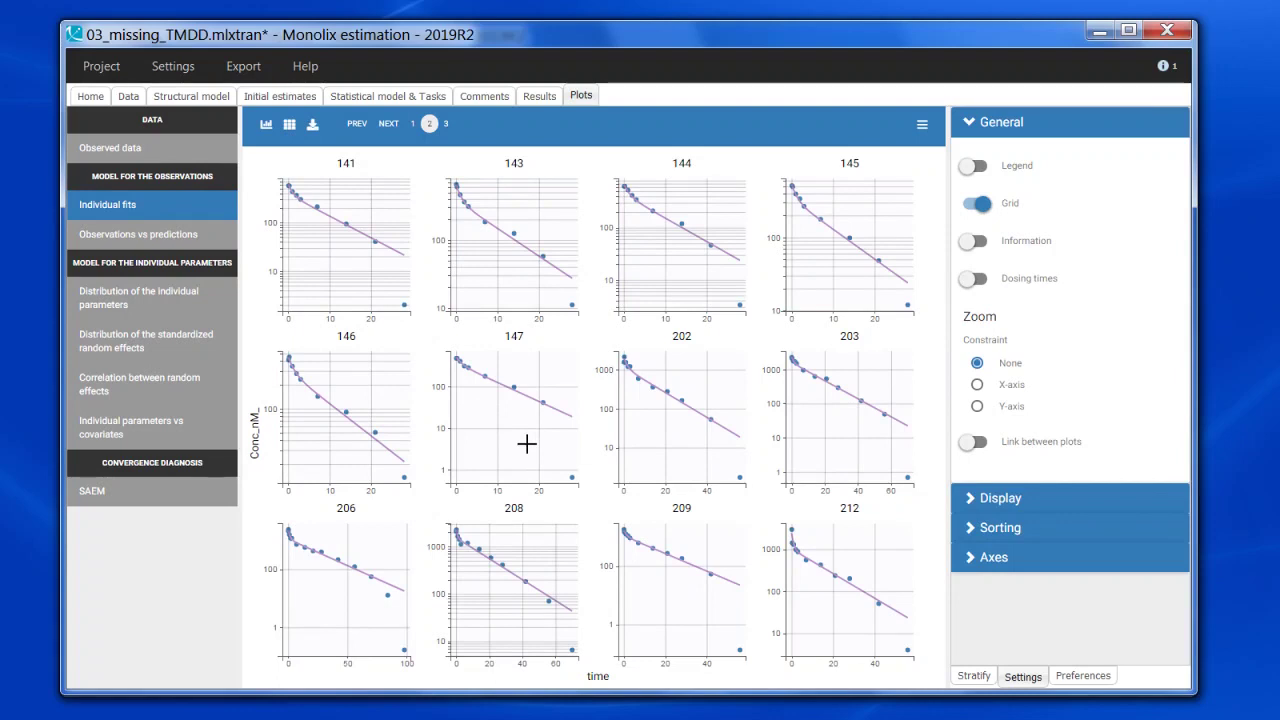
pyautogui.click(85, 238)
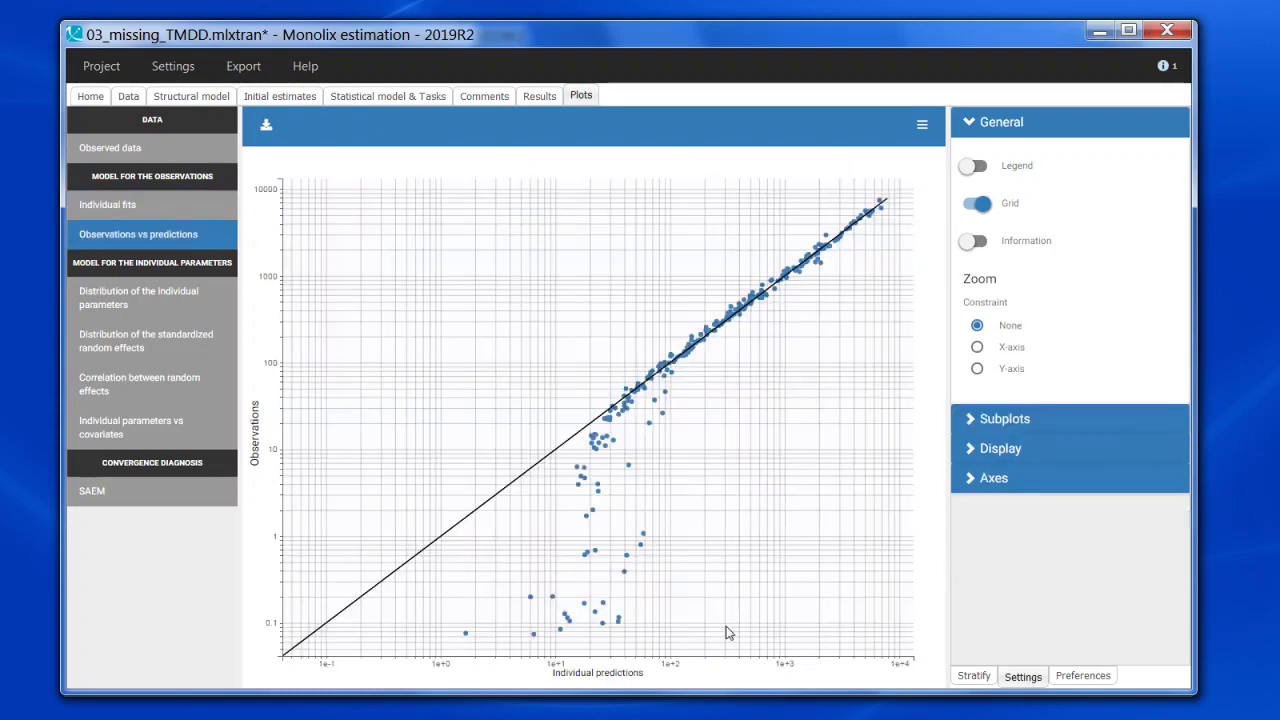